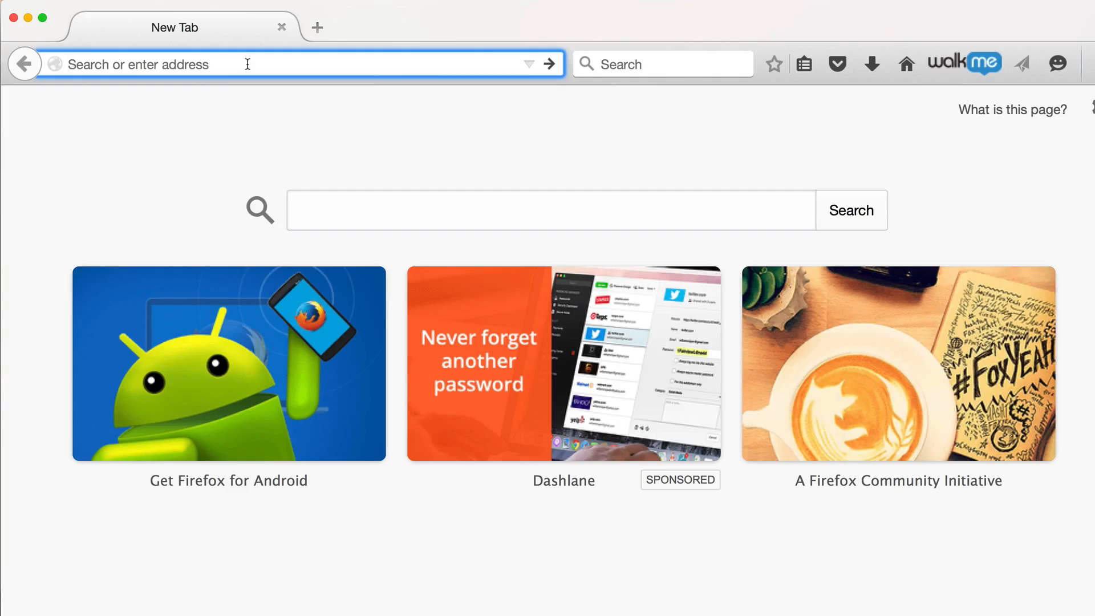
# Step: Open the FileZilla project website at filezilla-project.org
pyautogui.write('file')
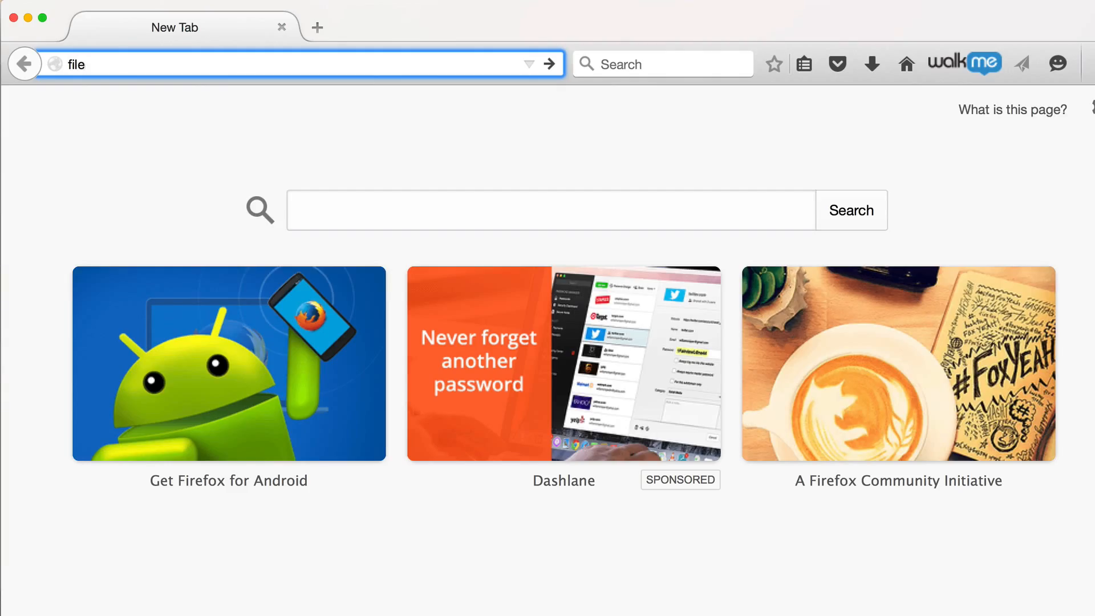
pyautogui.write('zilla-project.org')
pyautogui.press('Return')
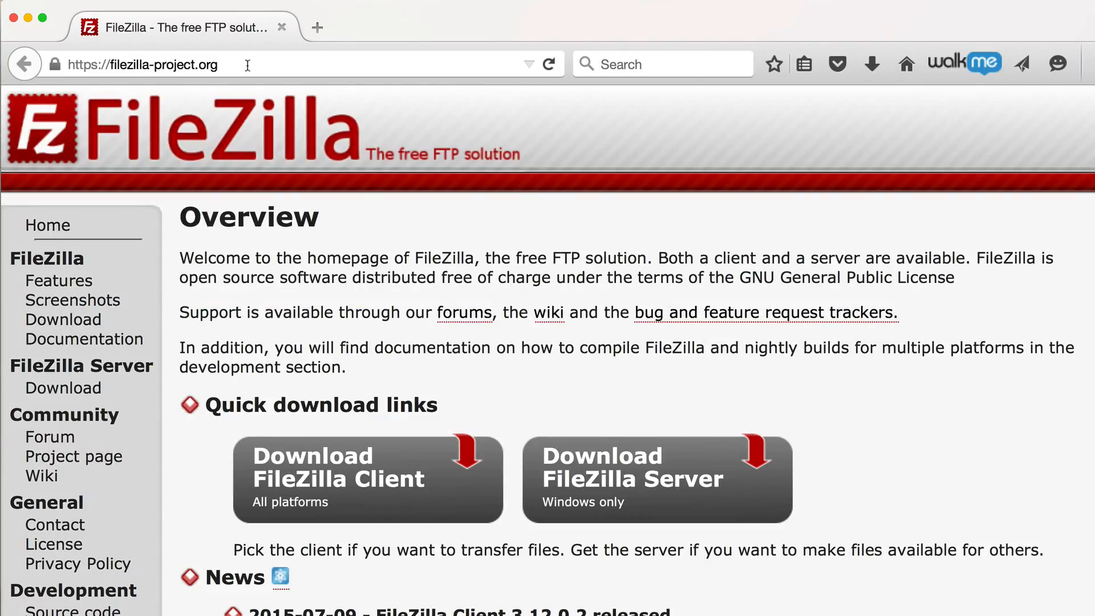
# Step: Switch to FileZilla and add a new Site Manager entry named example.com
pyautogui.click(28, 18)
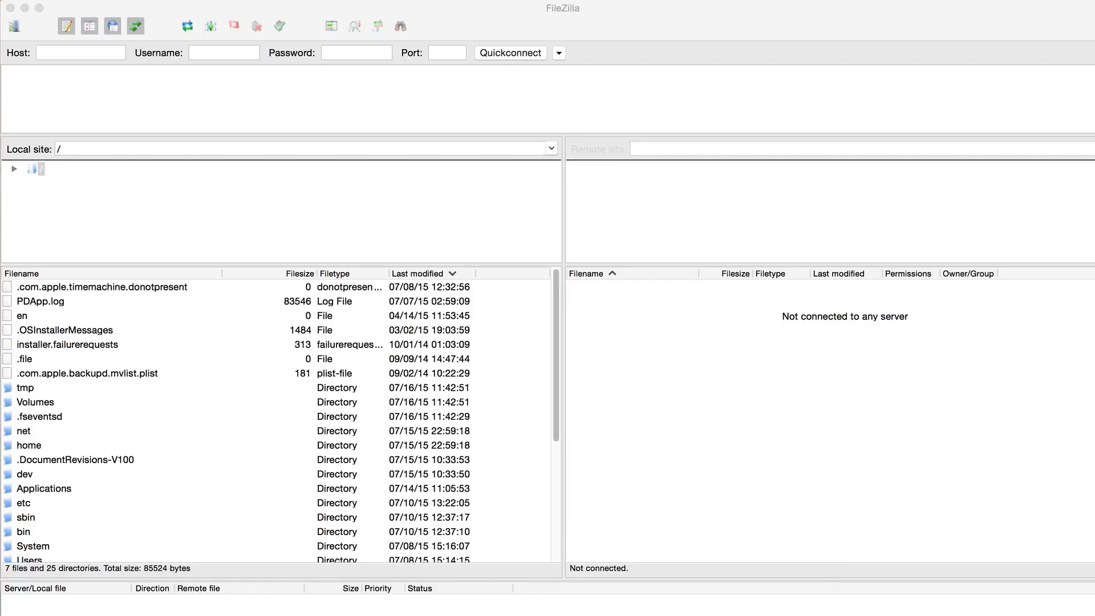
pyautogui.click(182, 14)
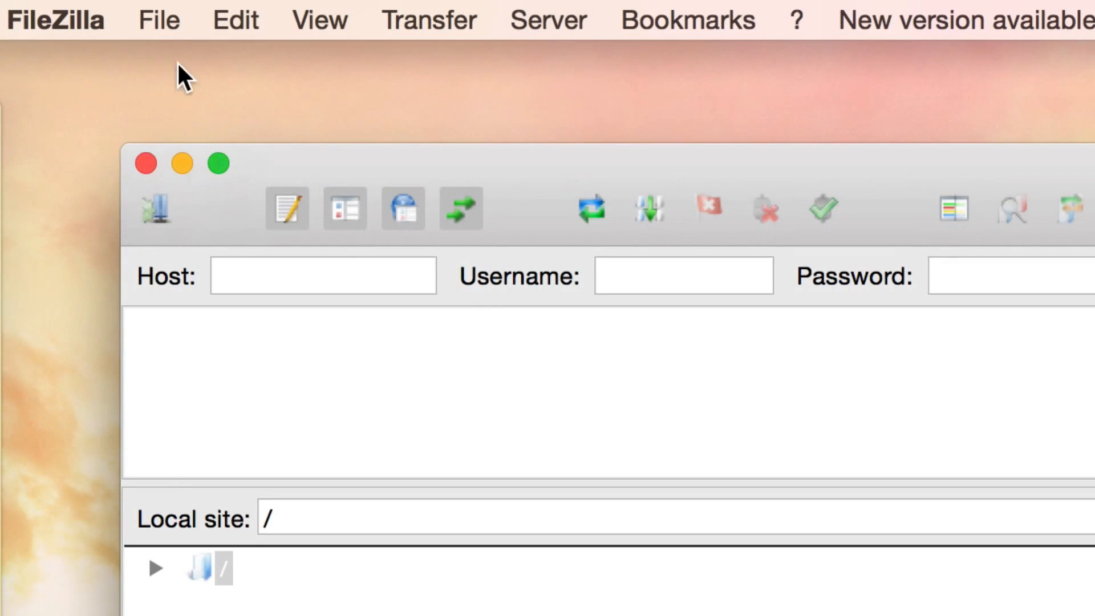
pyautogui.click(146, 19)
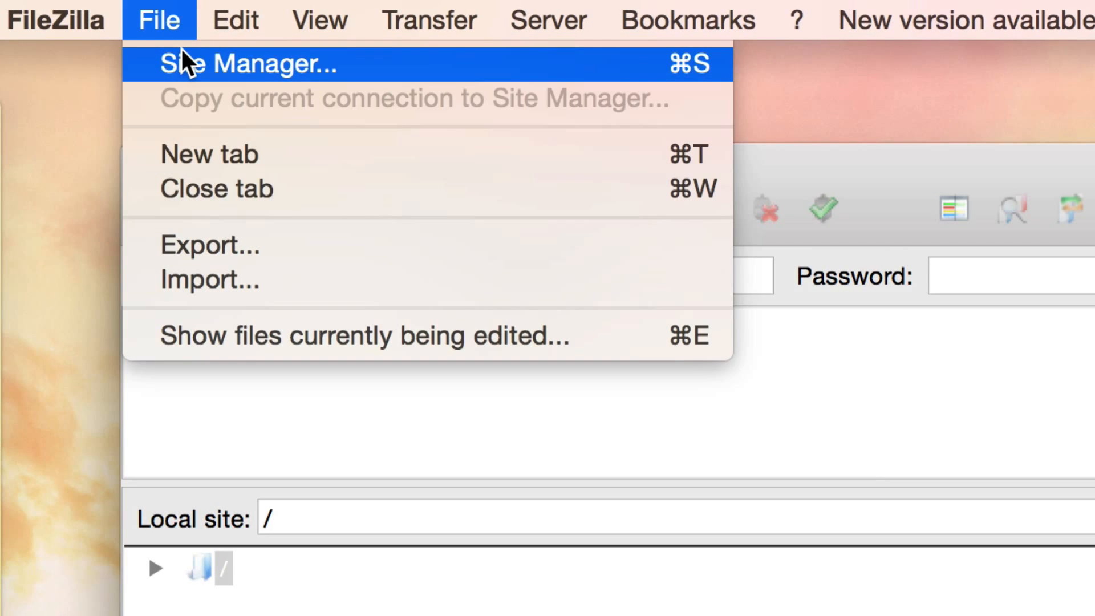
pyautogui.click(181, 50)
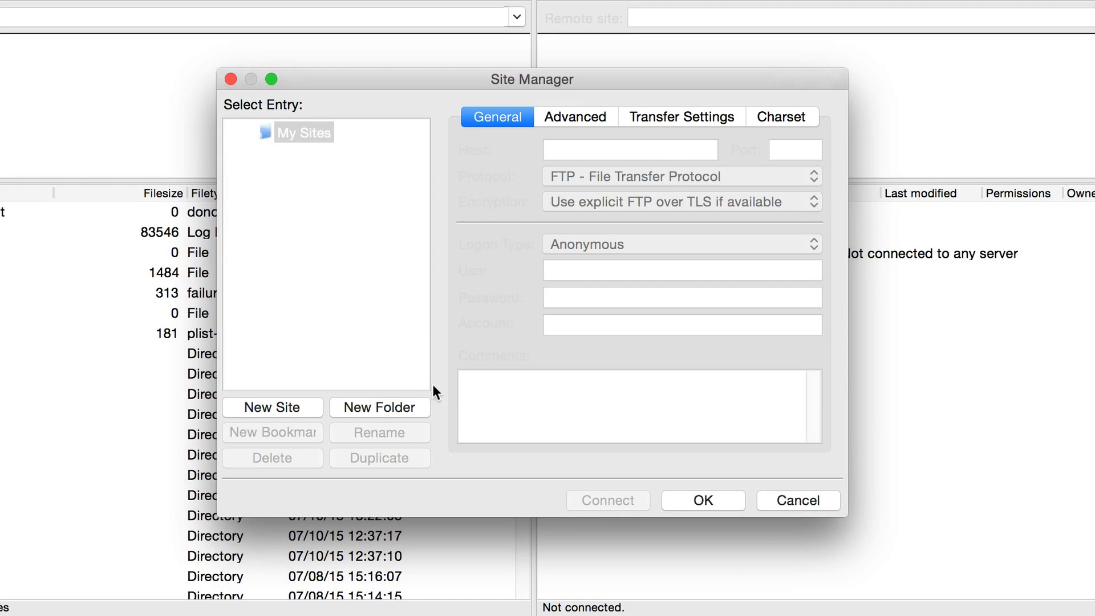
pyautogui.click(286, 408)
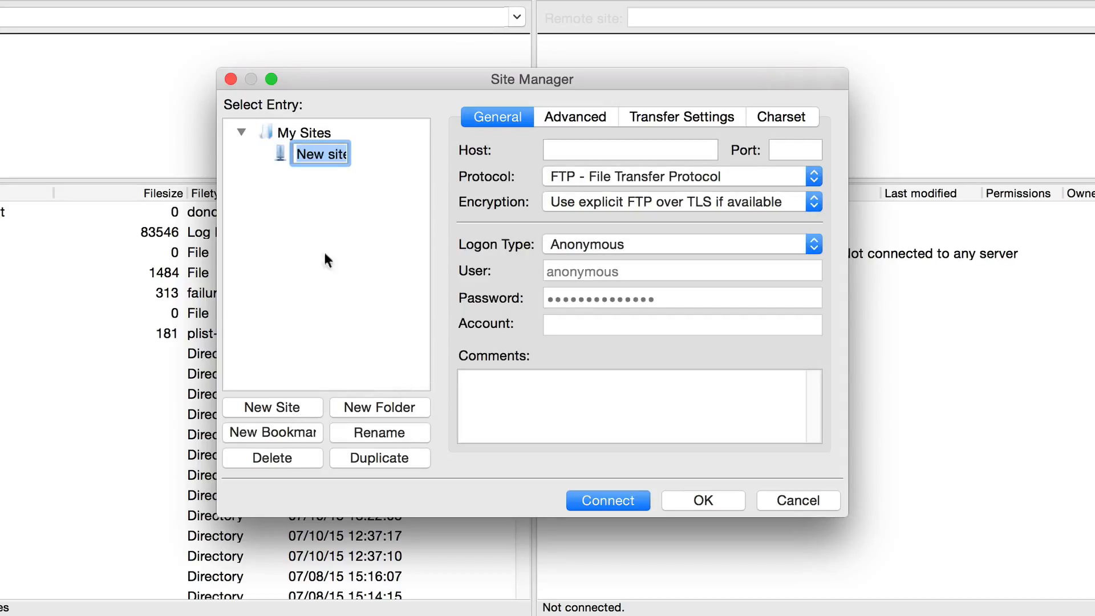
pyautogui.write('examp')
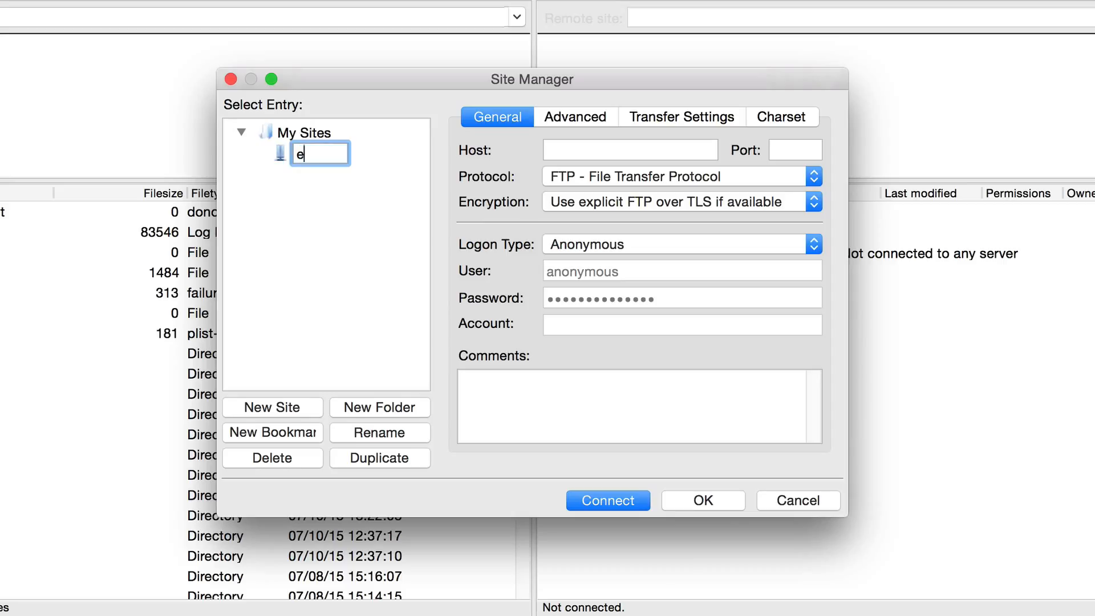
pyautogui.write('le.com')
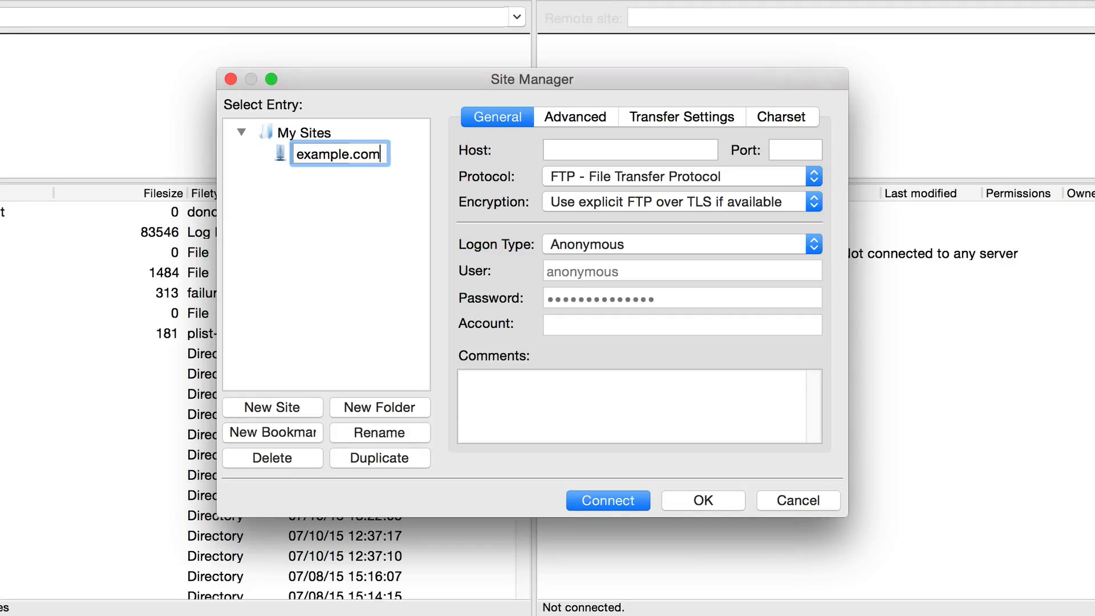
# Step: Set the new site's host to example.com and its port to 21
pyautogui.click(577, 146)
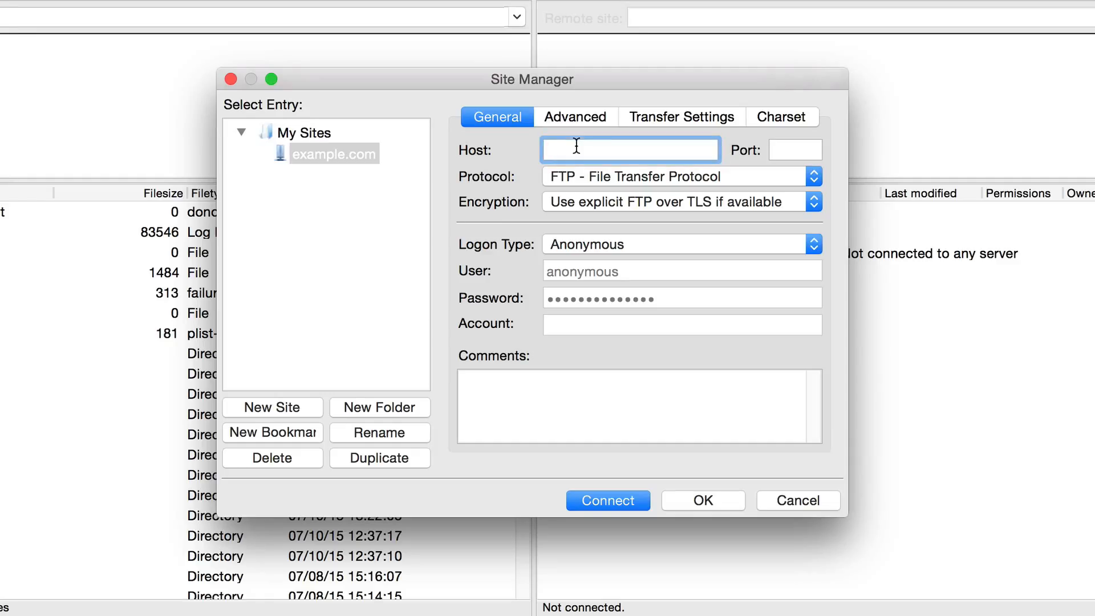
pyautogui.write('example.com')
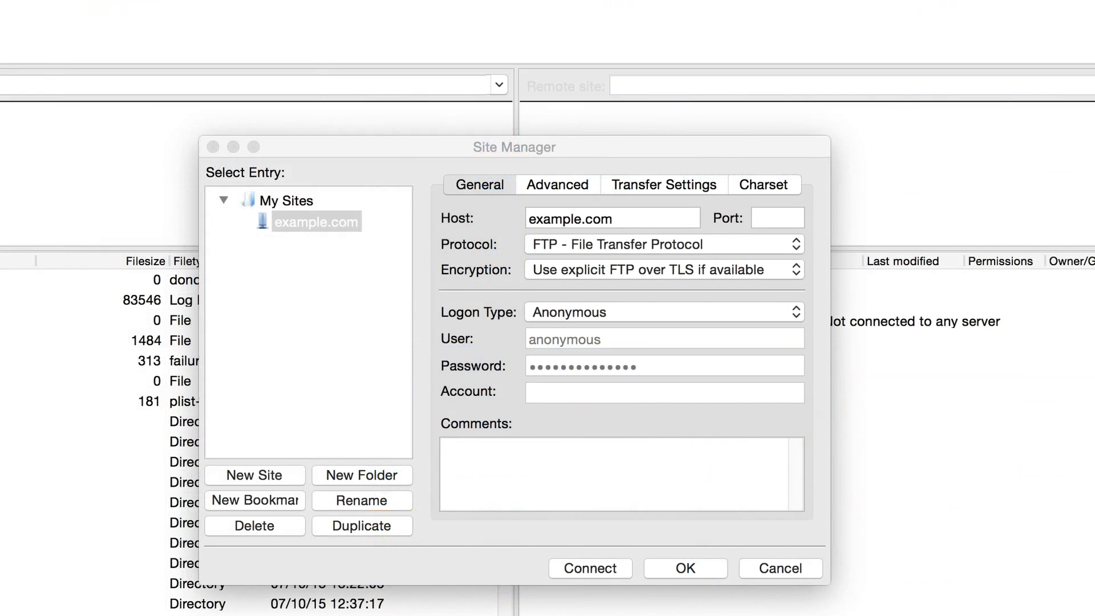
pyautogui.click(782, 220)
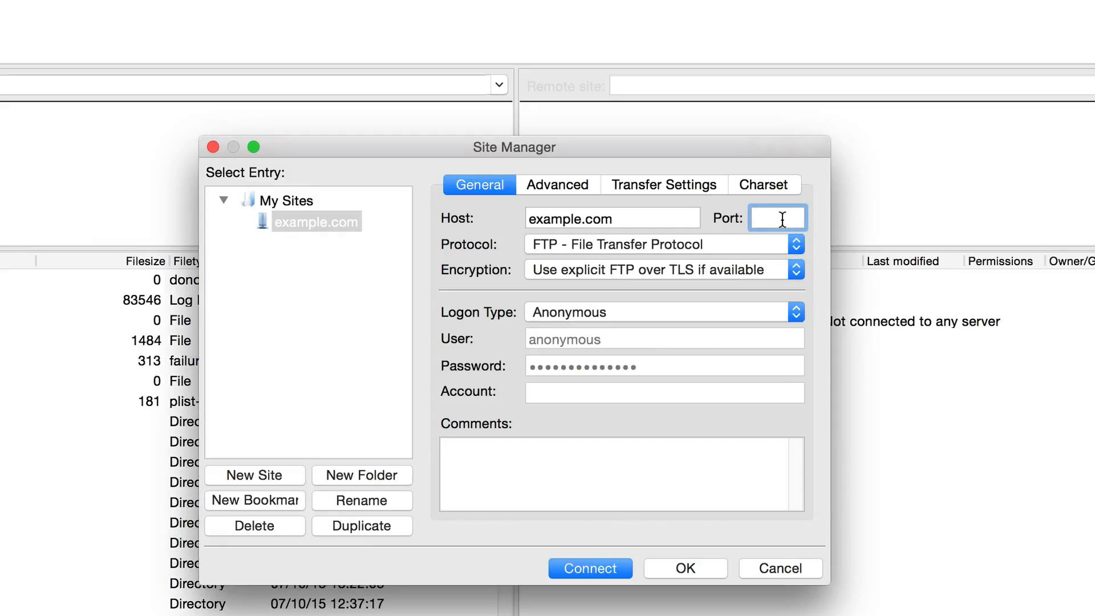
pyautogui.write('21')
# Step: Choose FTP - File Transfer Protocol as the site's protocol and set encryption to Only use plain FTP (insecure)
pyautogui.click(795, 244)
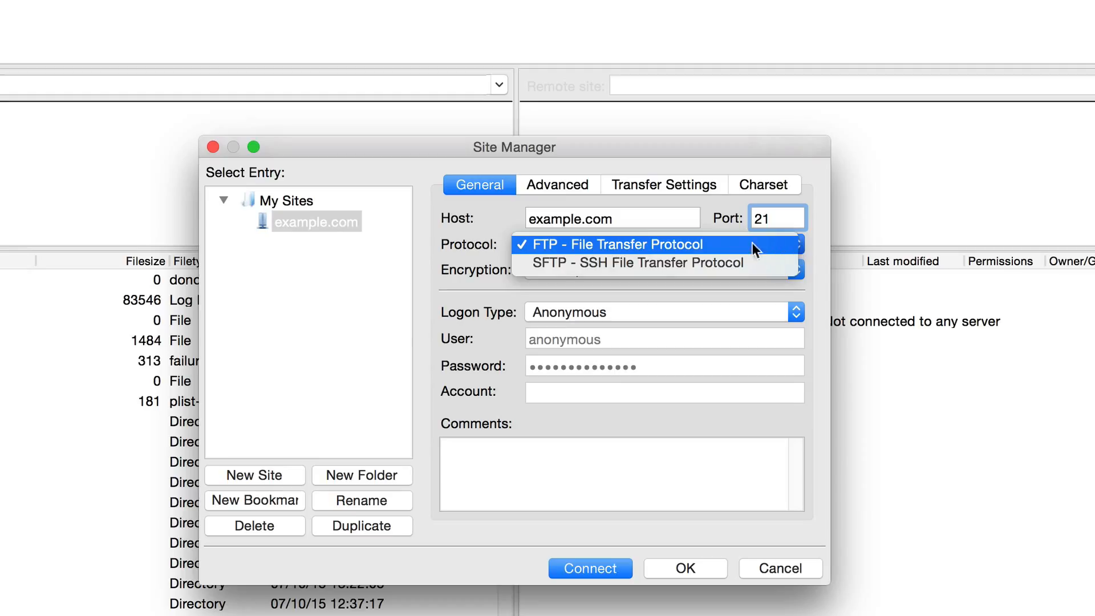
pyautogui.click(675, 248)
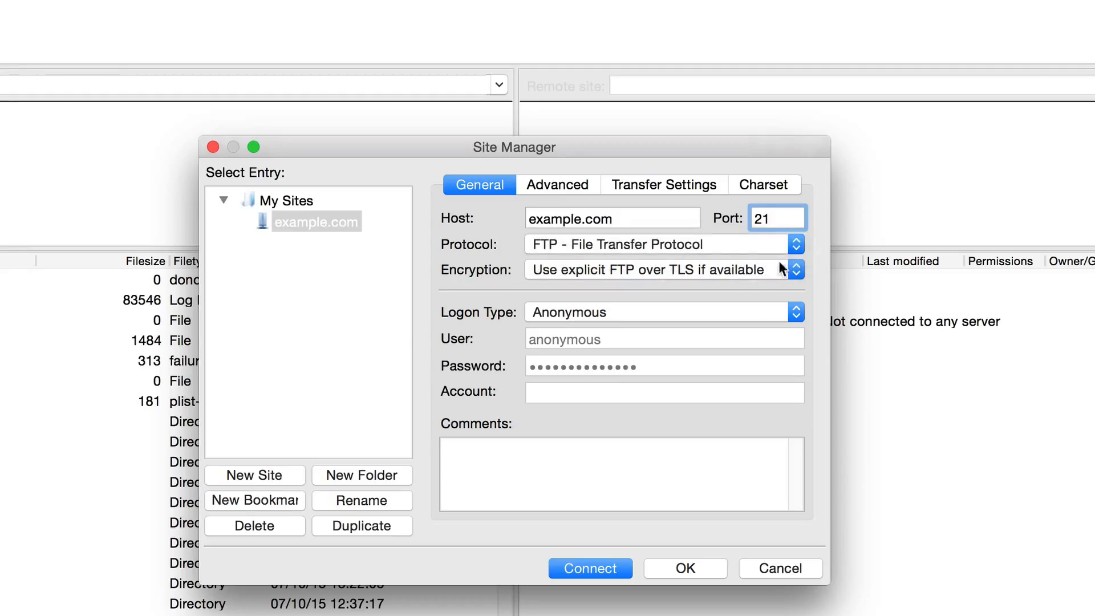
pyautogui.click(797, 270)
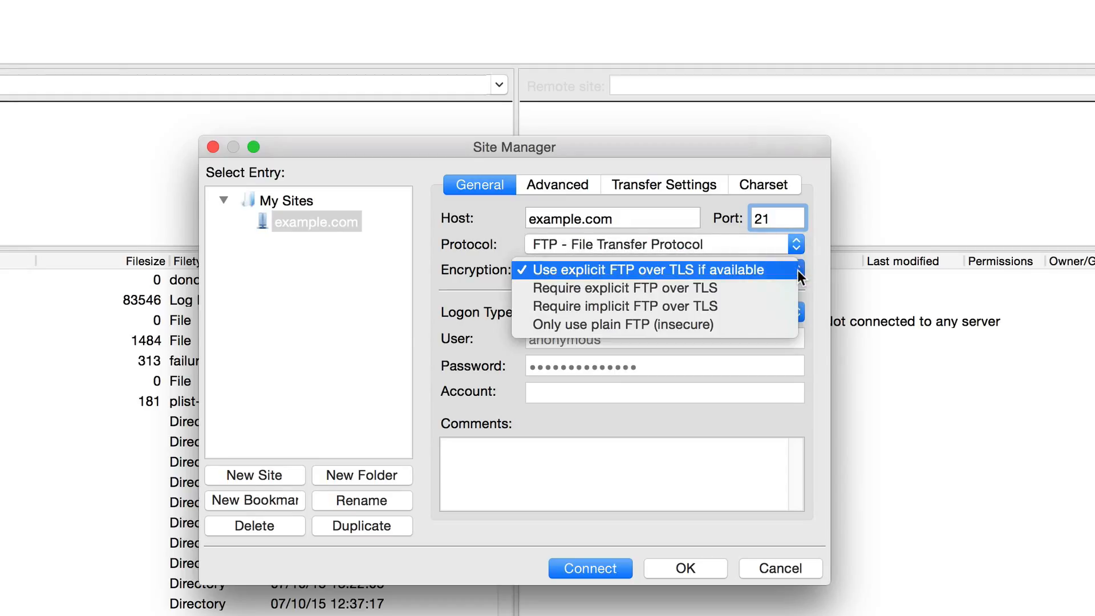
pyautogui.click(725, 324)
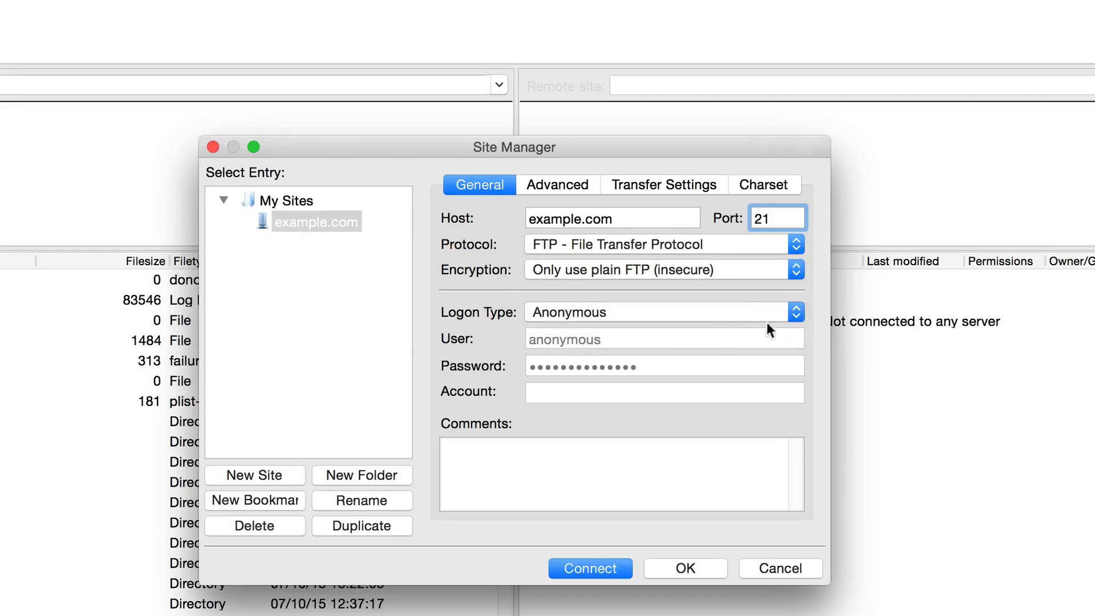
# Step: Set the logon type to Ask for password and enter the FTP account's e-mail address as the user
pyautogui.click(795, 315)
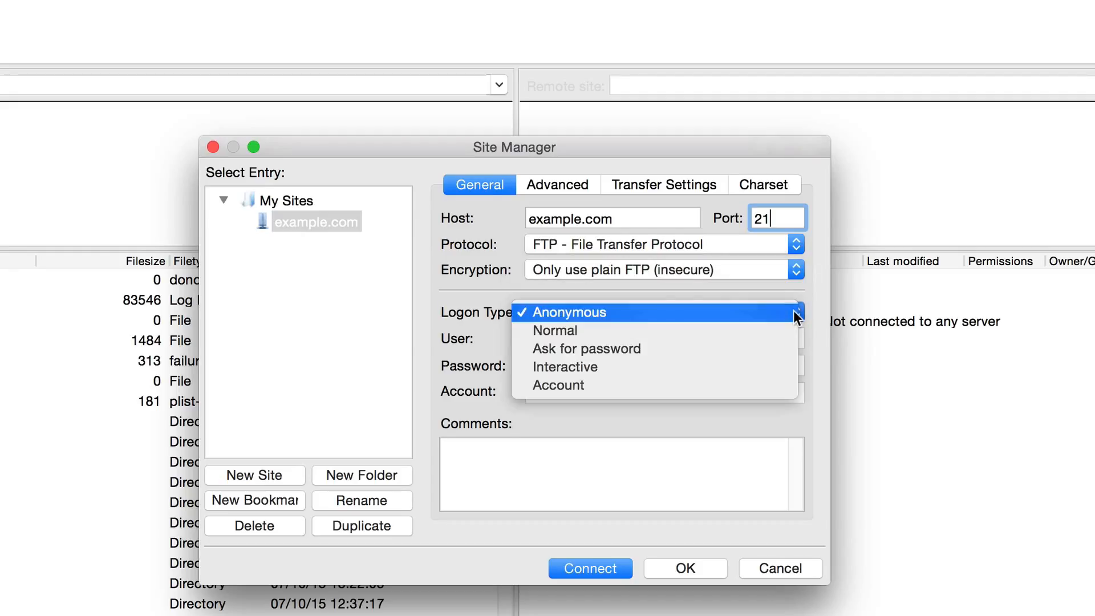
pyautogui.click(697, 350)
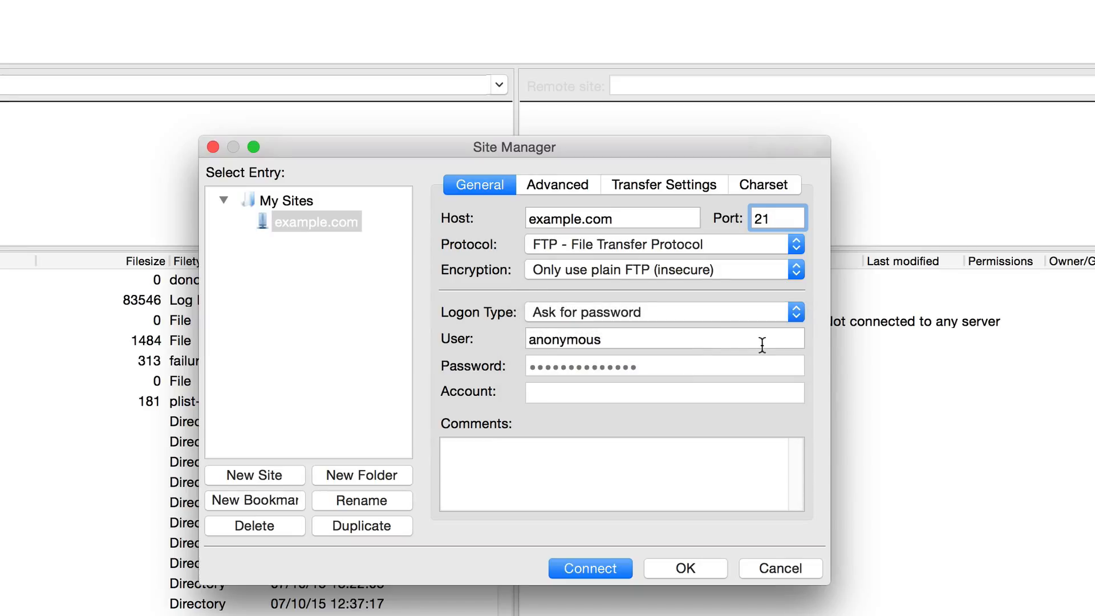
pyautogui.press('Tab')
pyautogui.write('ja')
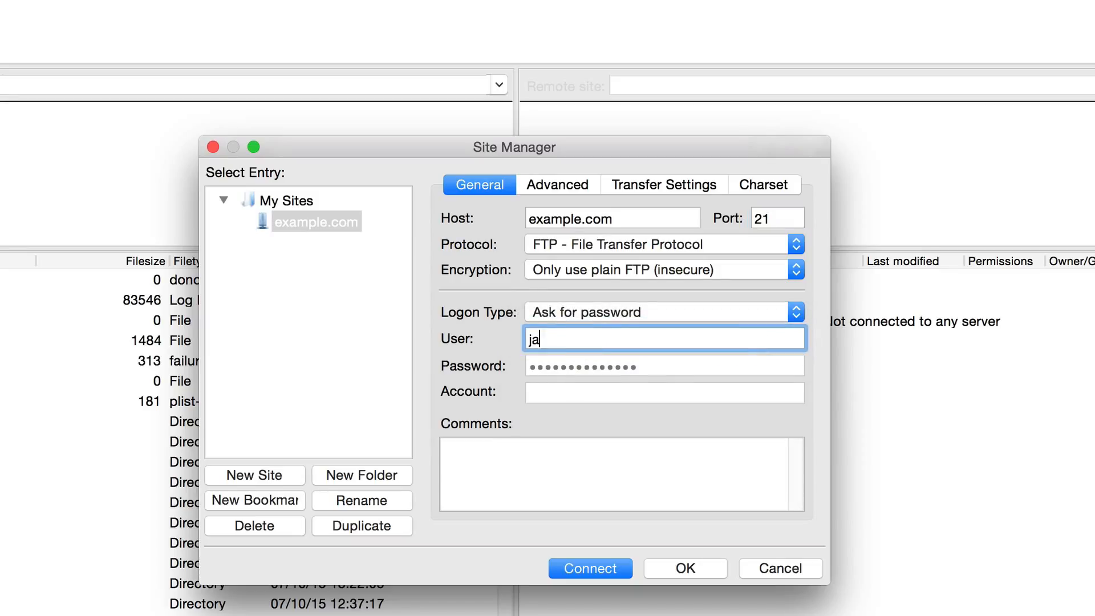
pyautogui.write('mes@example.com')
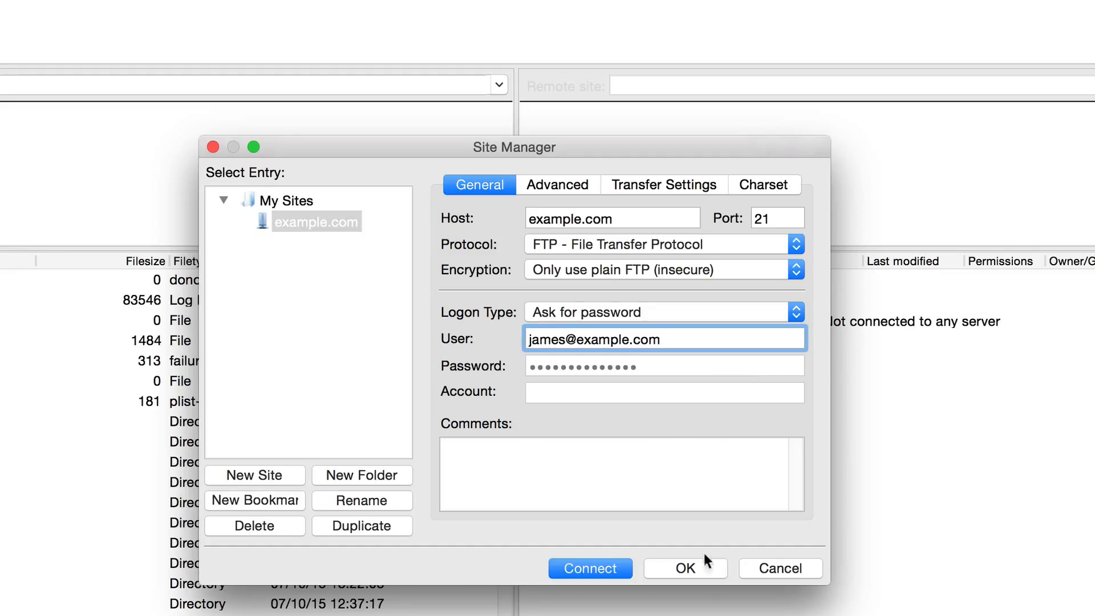
# Step: Connect to the example.com site, entering the FTP account password when asked
pyautogui.click(608, 570)
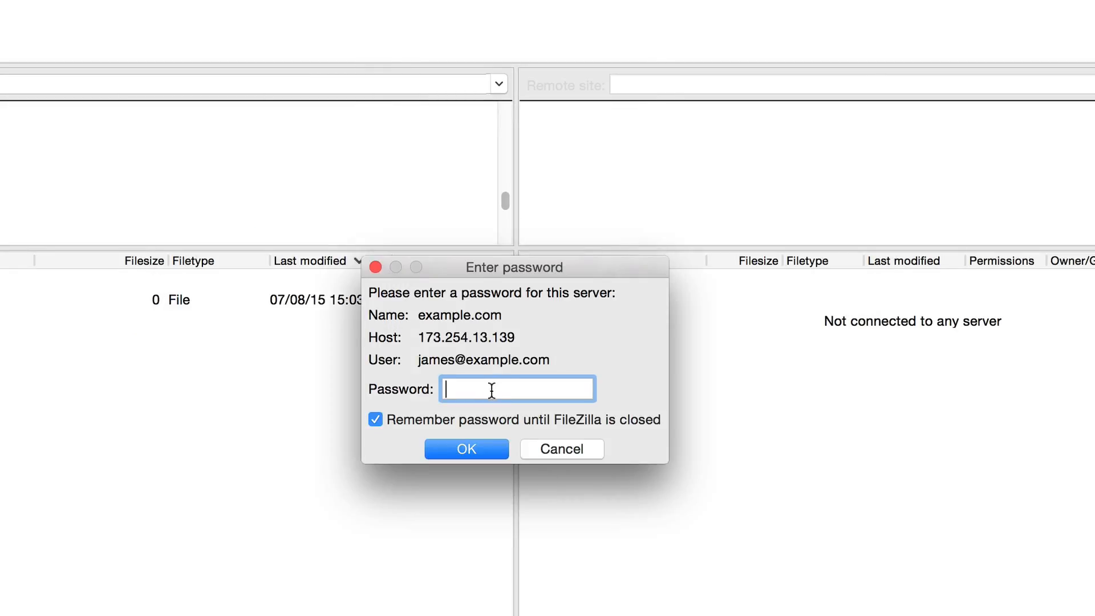
pyautogui.write('••••••••••••')
pyautogui.press('Return')
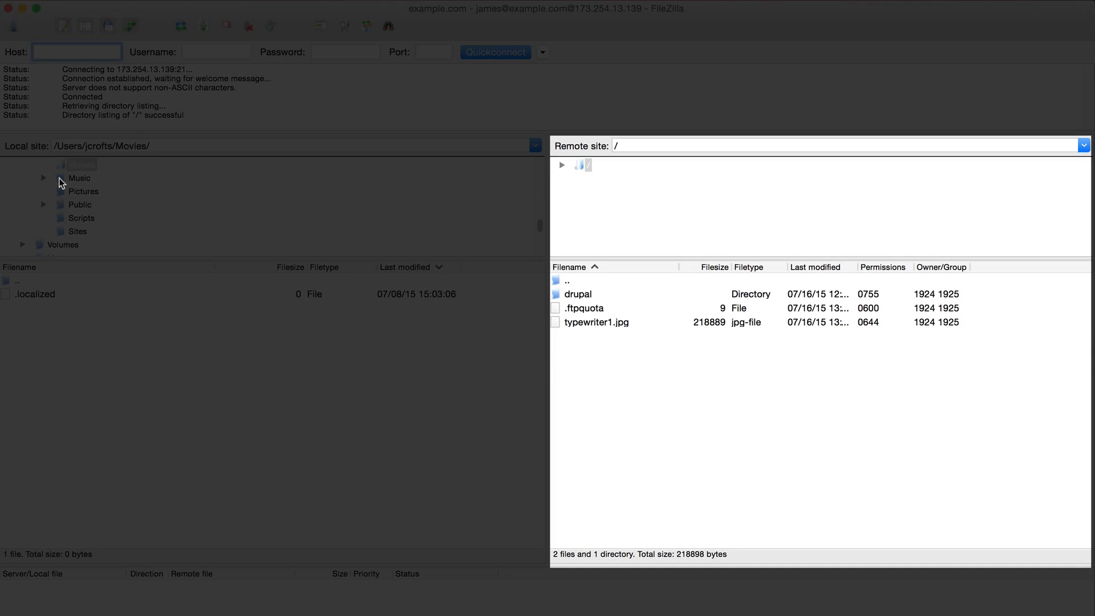
# Step: Upload 2014-12-002-say-yes-256k-eng.mp3 from the local Music folder to the remote root directory
pyautogui.click(62, 181)
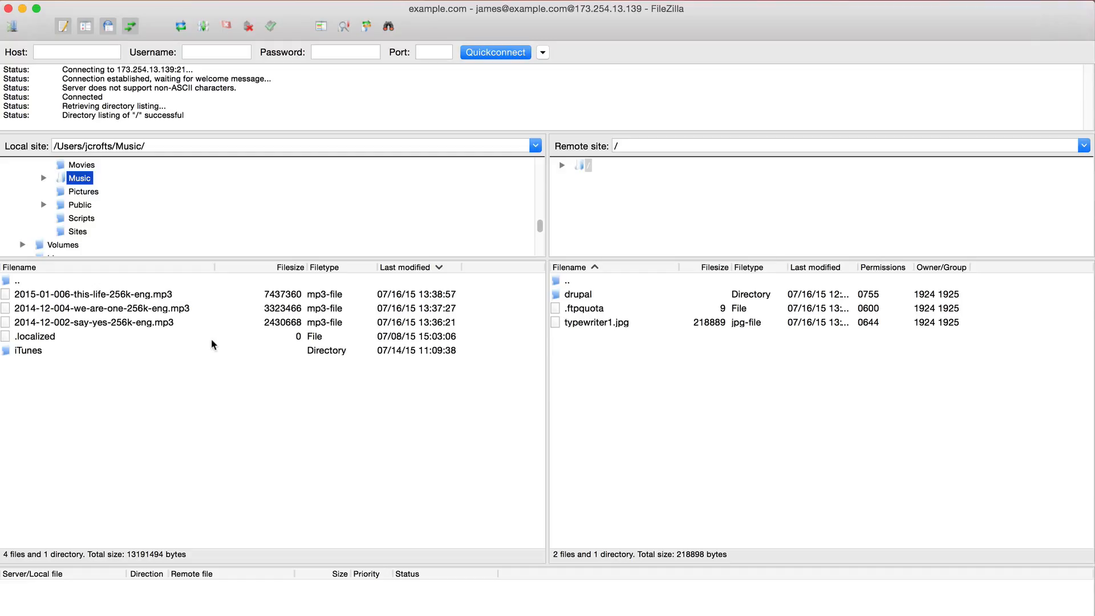
pyautogui.click(22, 324)
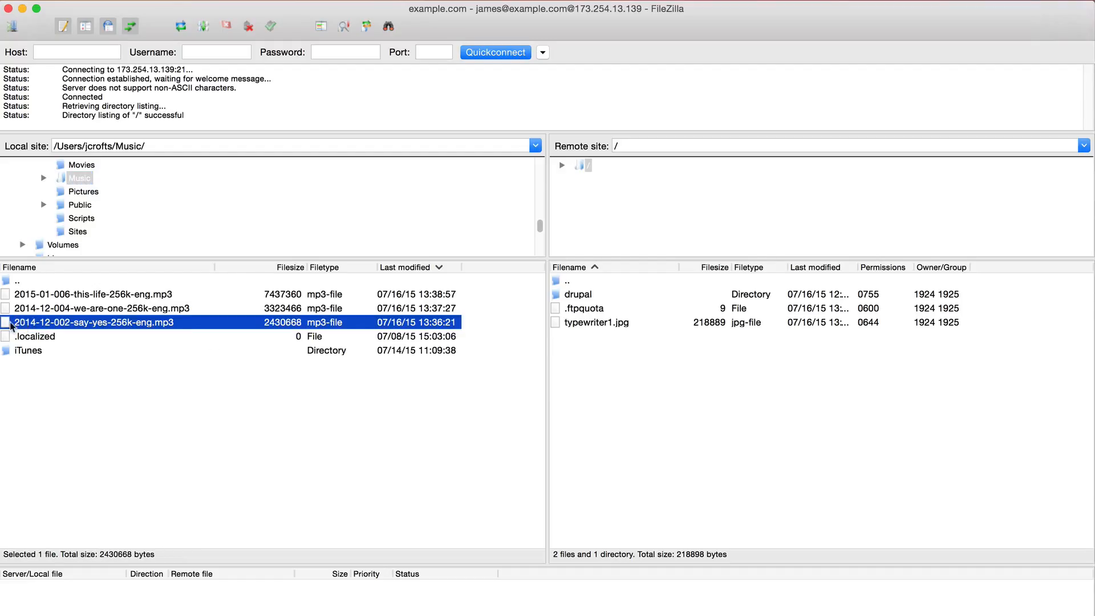
pyautogui.moveTo(465, 366); pyautogui.dragTo(583, 350)
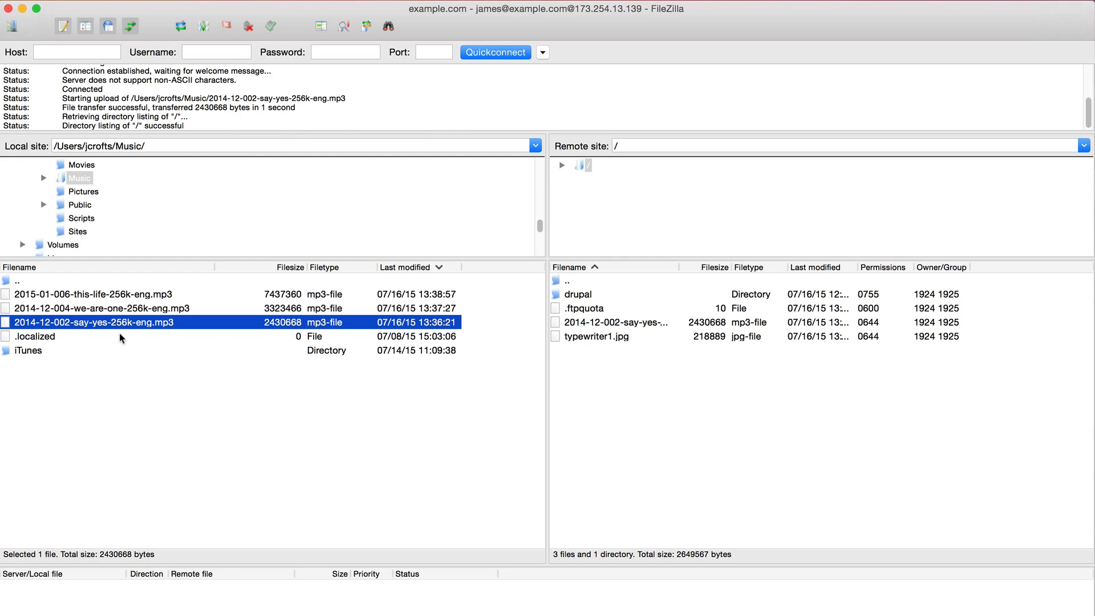
# Step: Upload 2014-12-004-we-are-one-256k-eng.mp3 into the remote drupal folder, then widen the remote list's Filename column
pyautogui.moveTo(51, 311); pyautogui.dragTo(556, 295)
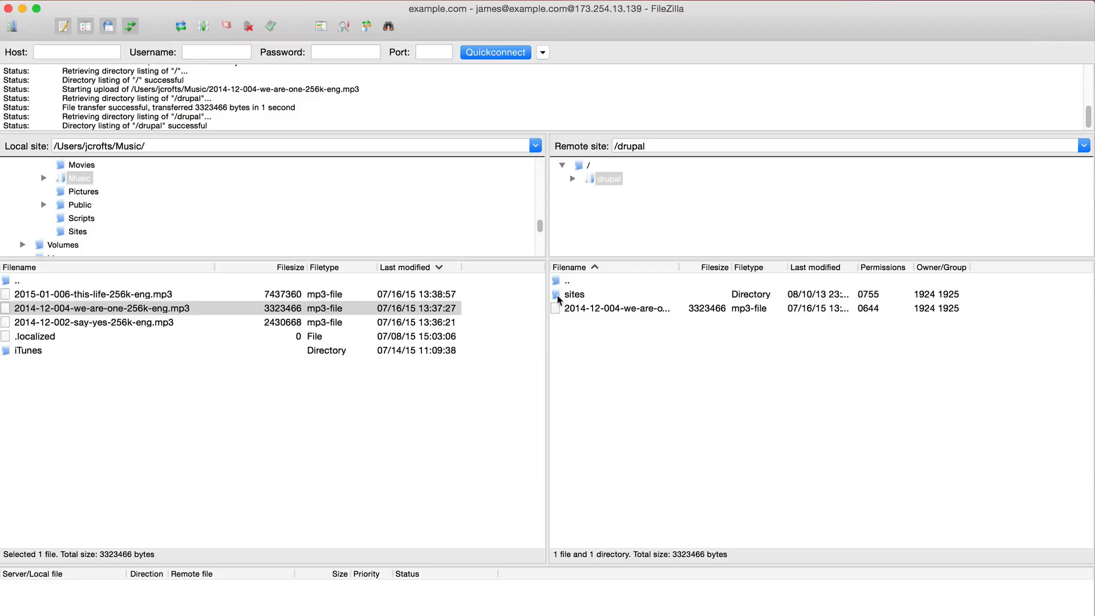
pyautogui.click(571, 308)
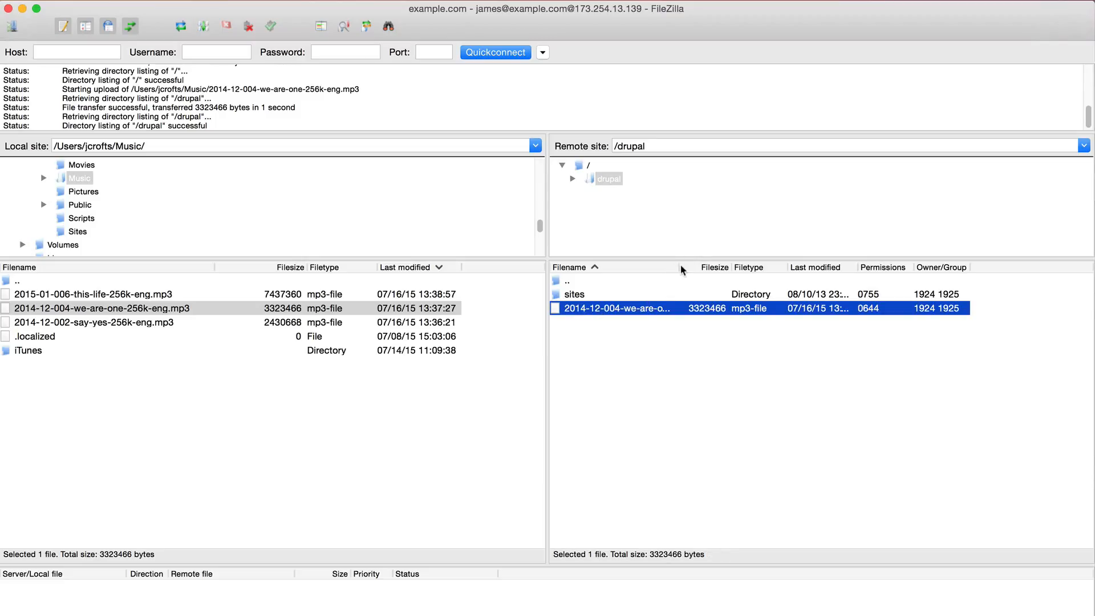
pyautogui.moveTo(678, 267); pyautogui.dragTo(729, 265)
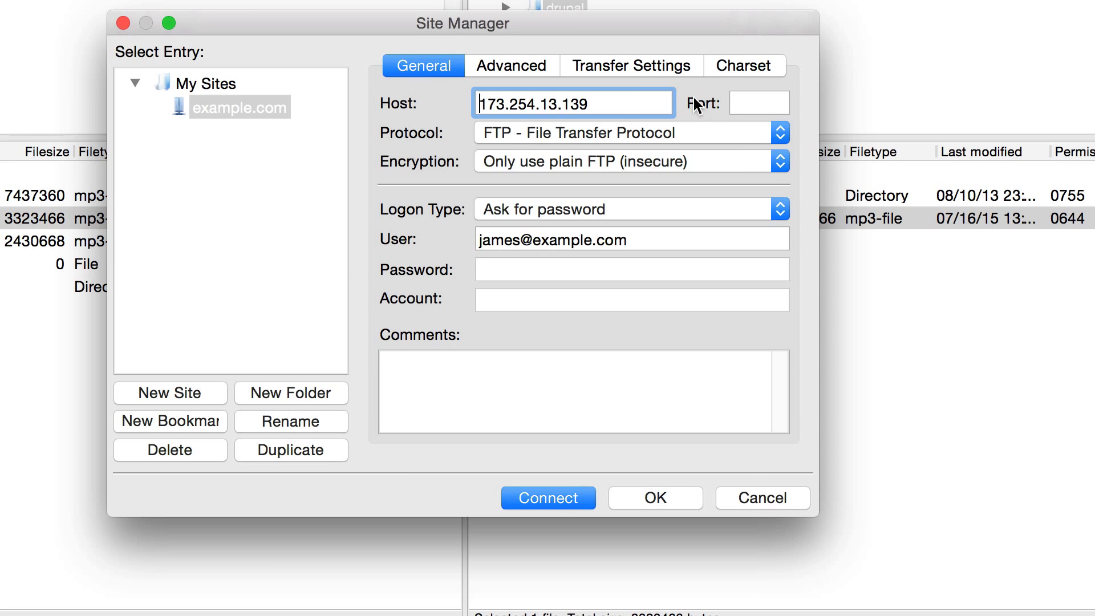
# Step: Set the transfer mode of the example.com site to Passive in its transfer settings
pyautogui.click(625, 65)
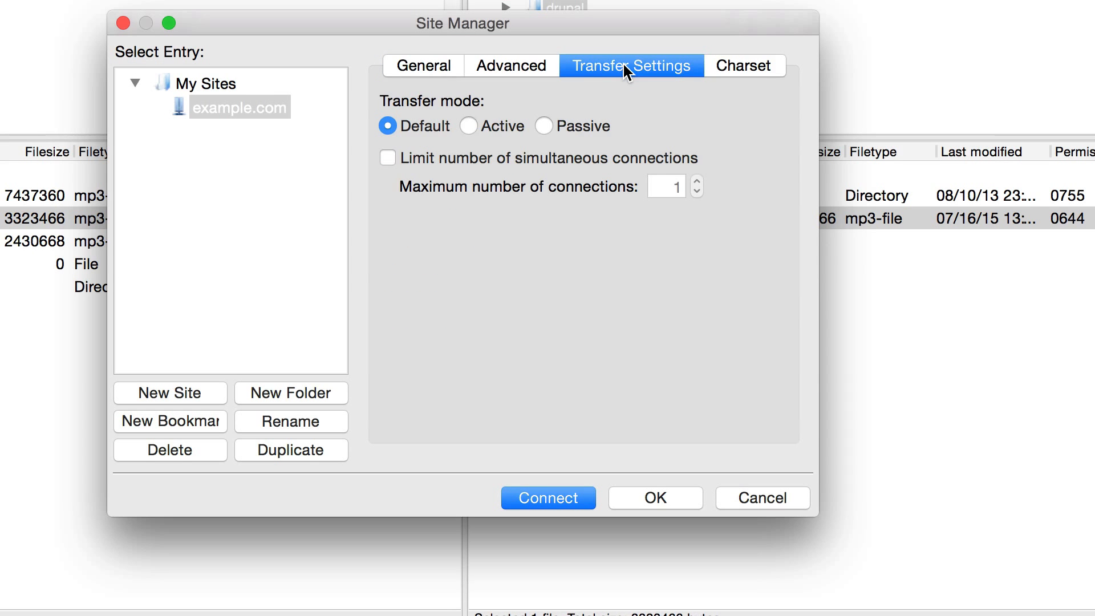
pyautogui.click(544, 125)
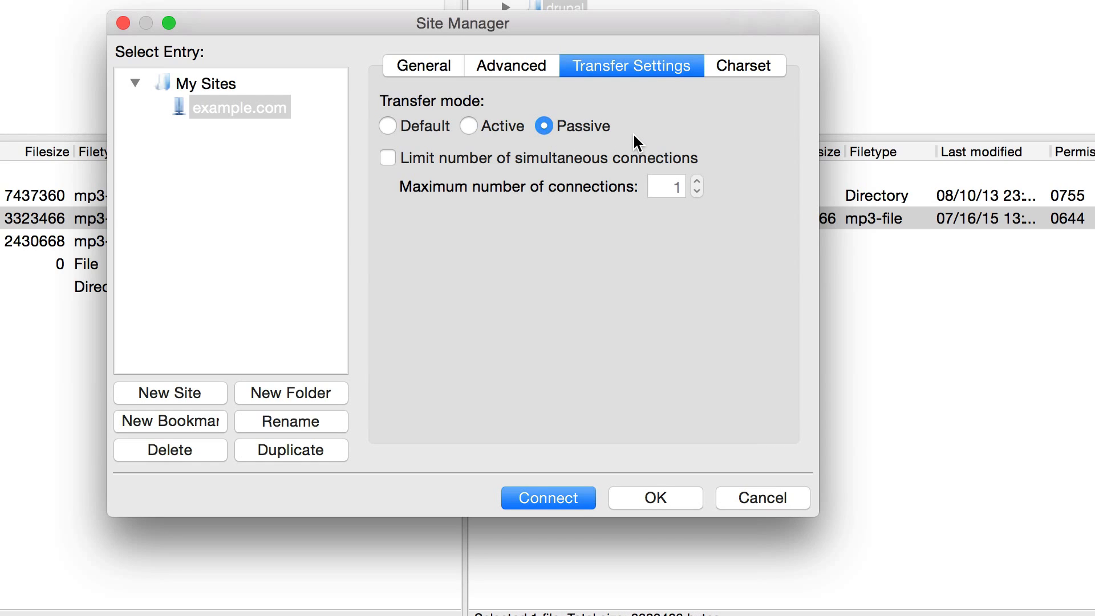